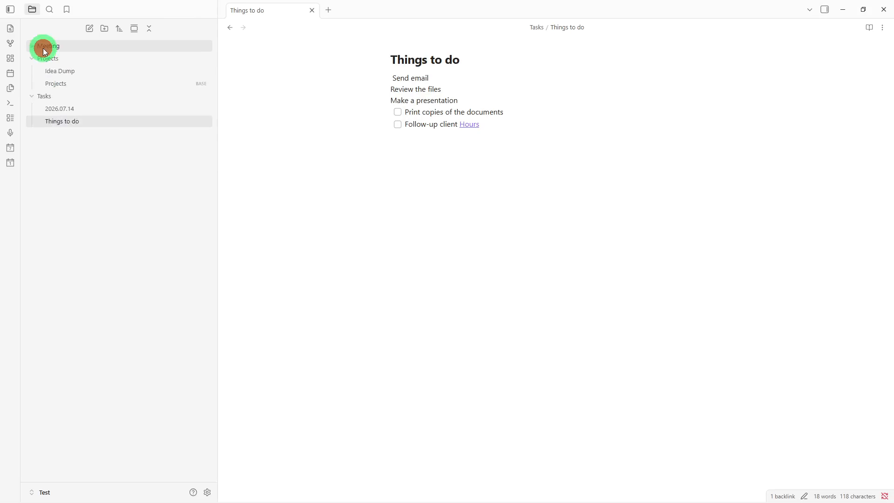
Step: Expand the Meeting folder and create a new note titled "Marketing - July 16"
left_click(45, 51)
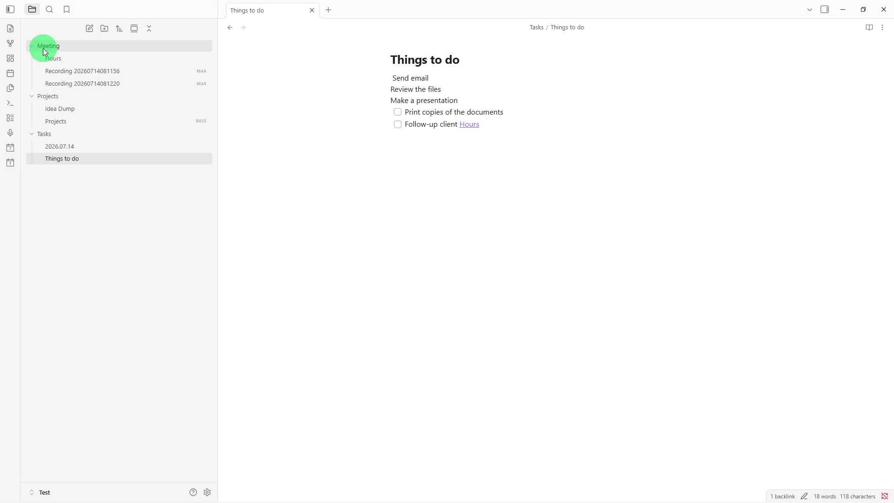
left_click(89, 29)
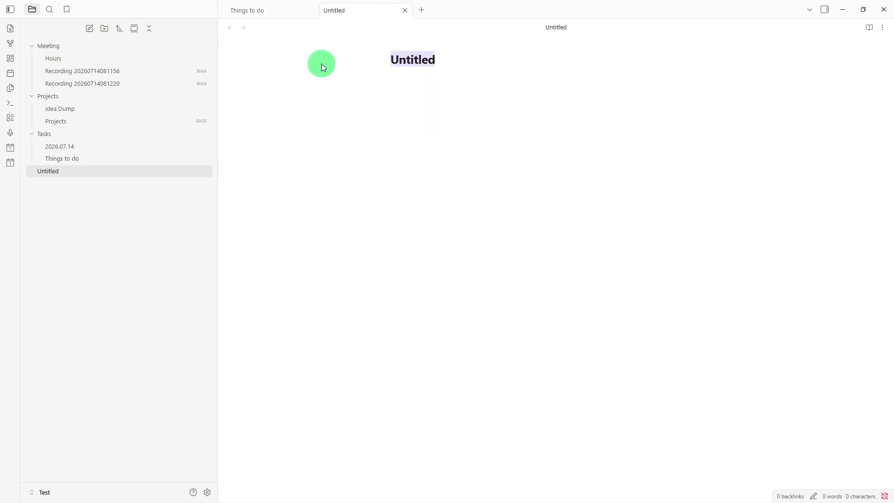
key("BackSpace")
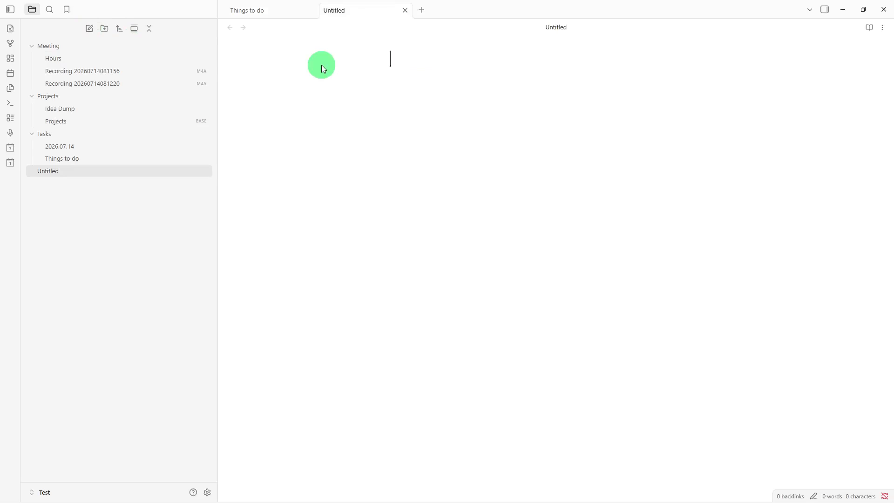
type("Marketing ")
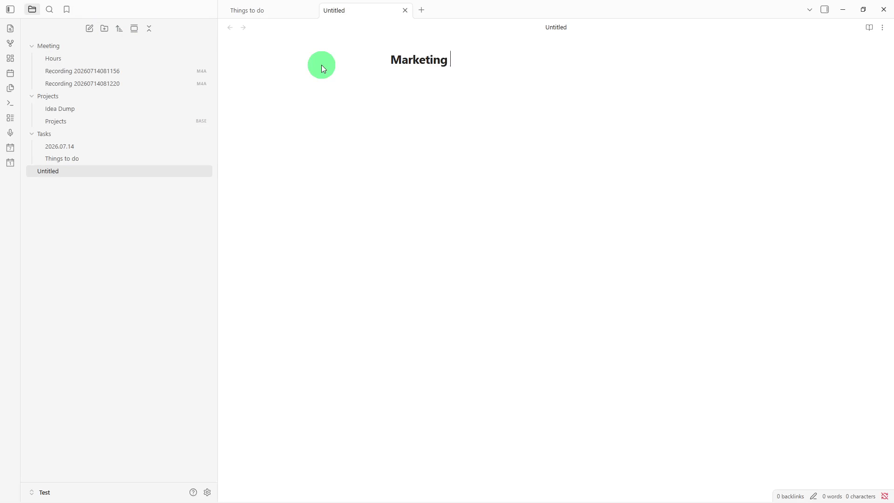
type("- July 16")
key("Return")
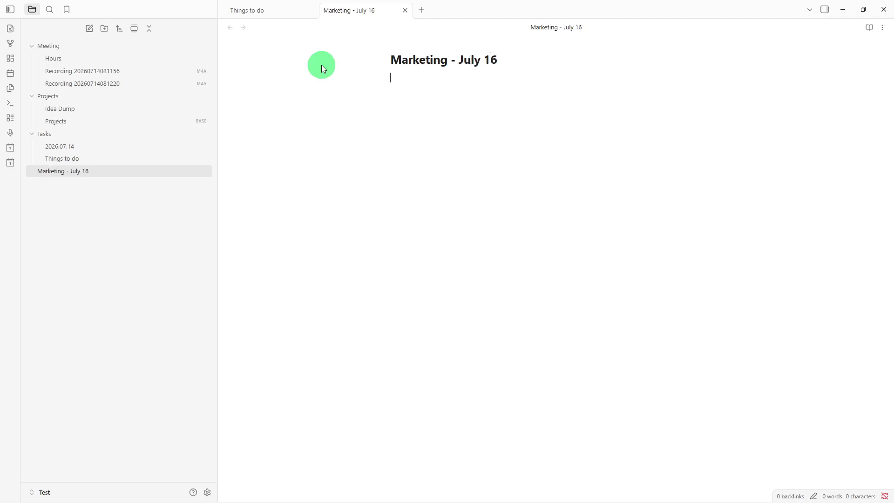
Step: Add a level-one heading "Meeting details" at the start of the note body
type("#Me")
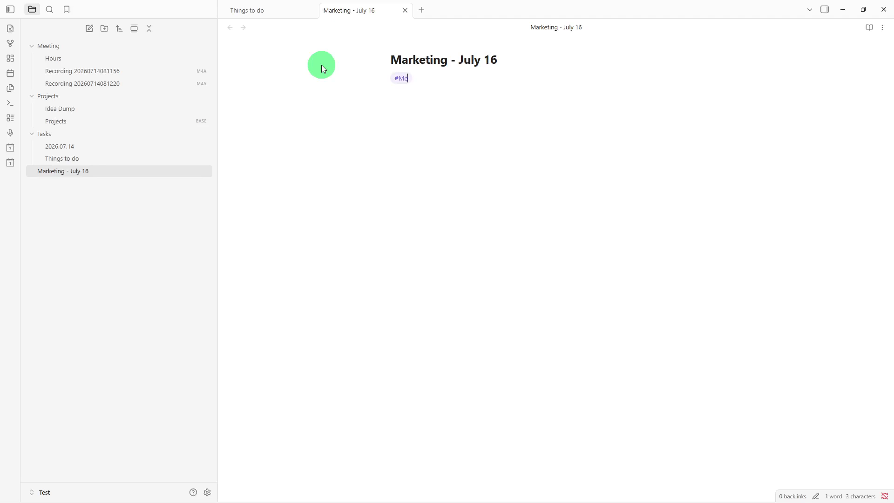
key("BackSpace")
key("BackSpace")
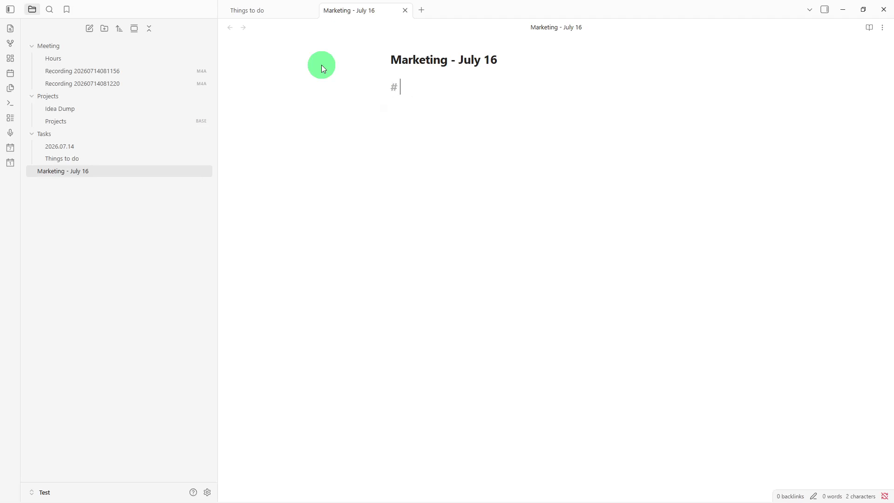
type("Mee")
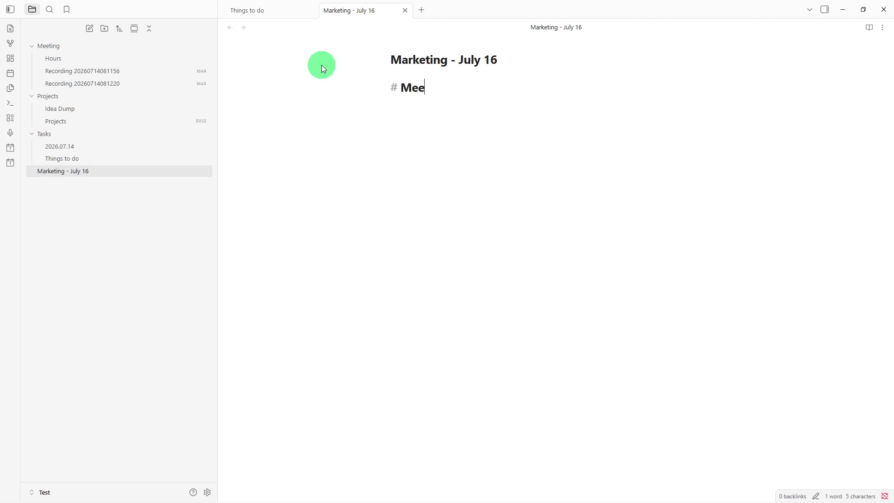
type("ting det")
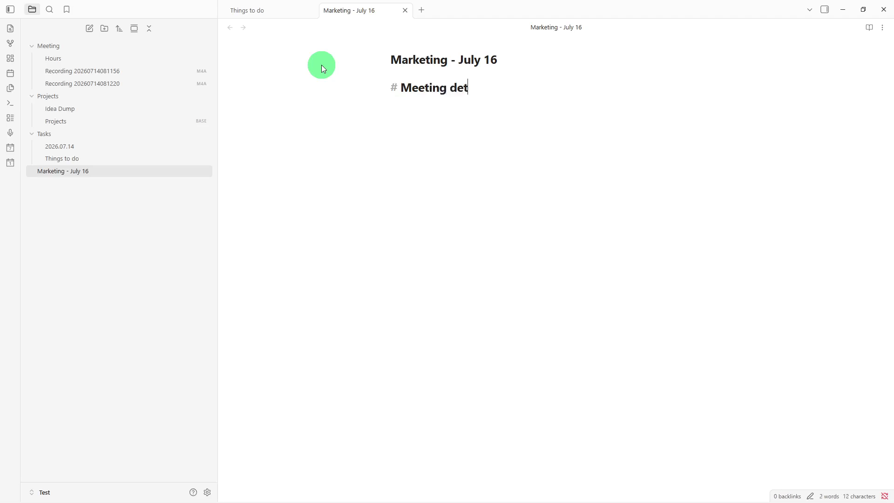
type("ails")
key("Return")
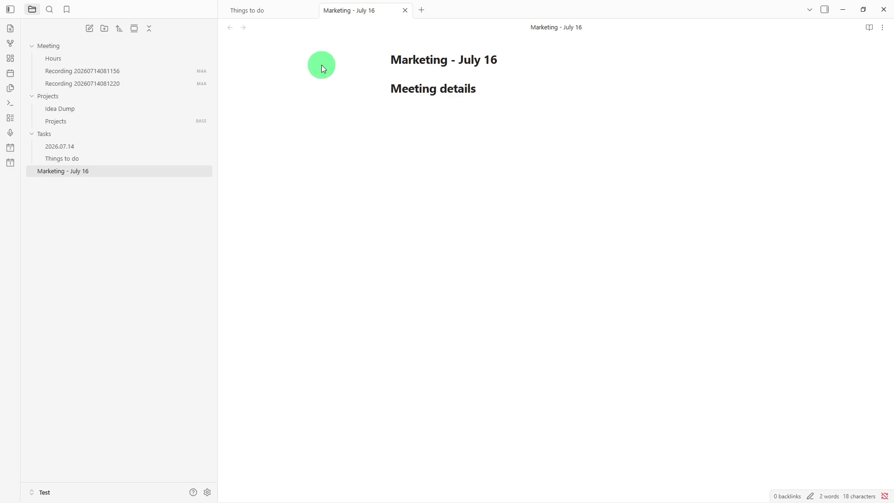
Step: Add an "Agenda" heading followed by a bulleted list with the items "Opening" and "Update"
type("# Agenda")
key("Return")
type("-")
type("Openi")
type("ng")
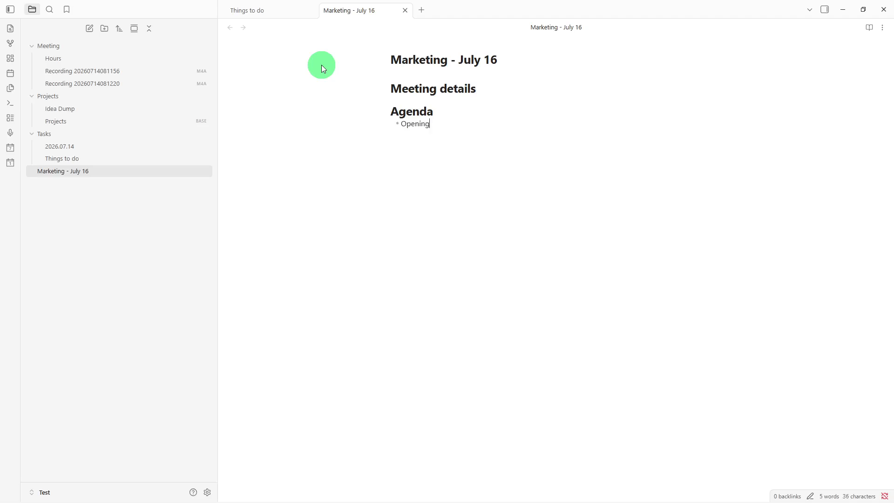
key("Return")
type("Uoda")
key("BackSpace")
key("BackSpace")
key("BackSpace")
type("pdate")
key("Return")
key("Return")
Step: Add the level-one headings "Notes" and "Deadlines" below the agenda list
type("# Notes")
key("Return")
type("#De")
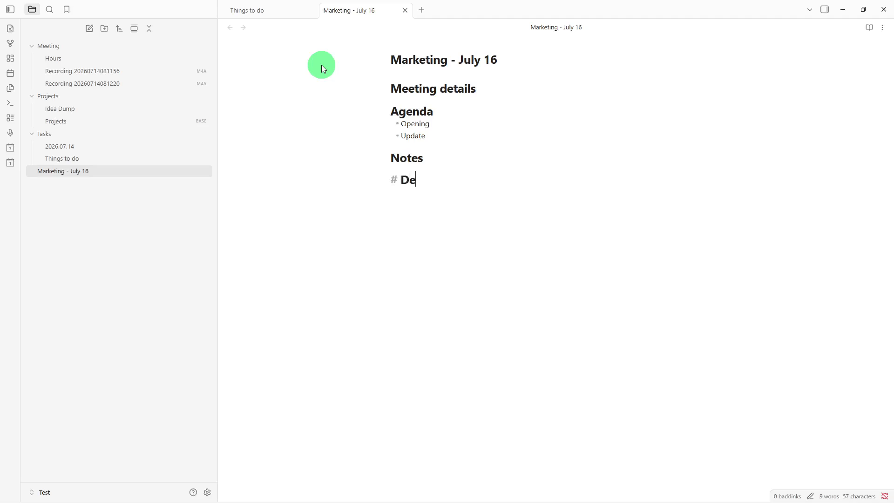
type("adlines")
key("Return")
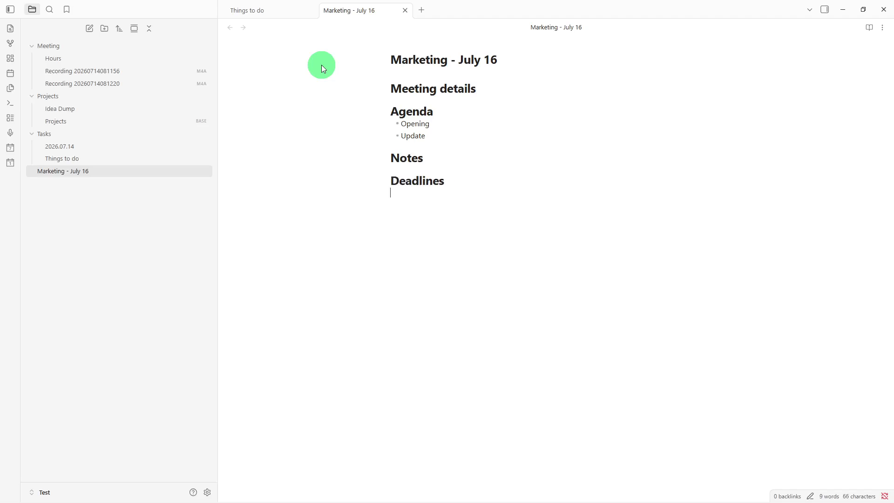
Step: Add an "Action Items" line below Deadlines, followed by a level-one "Questions" heading
type("#")
key("BackSpace")
type("# Action Items")
key("Return")
type("3")
type("#")
type("Quest")
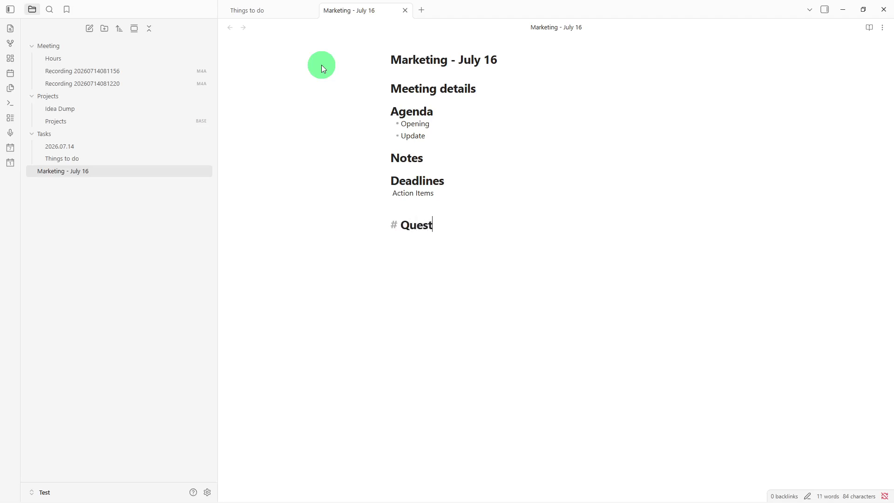
type("ions")
key("Return")
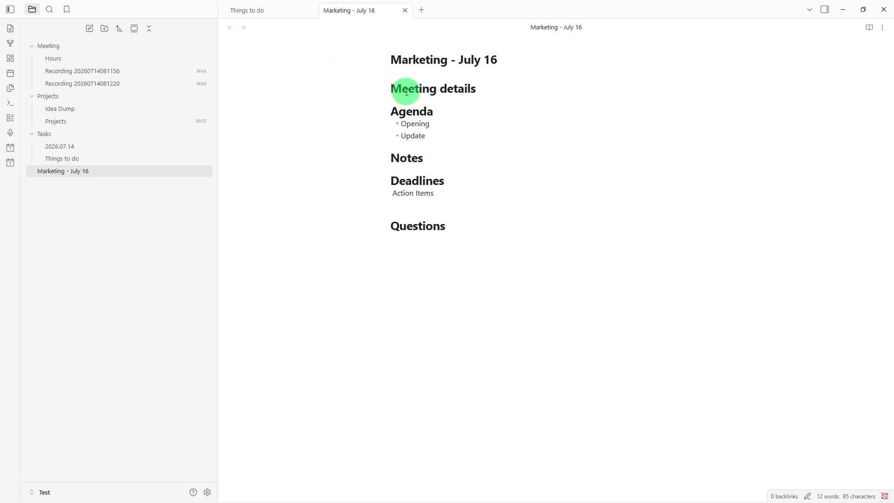
Step: Add a "Summary" heading below Questions and insert an internal link to the note "Marketing - July 16" beneath it
left_click(430, 163)
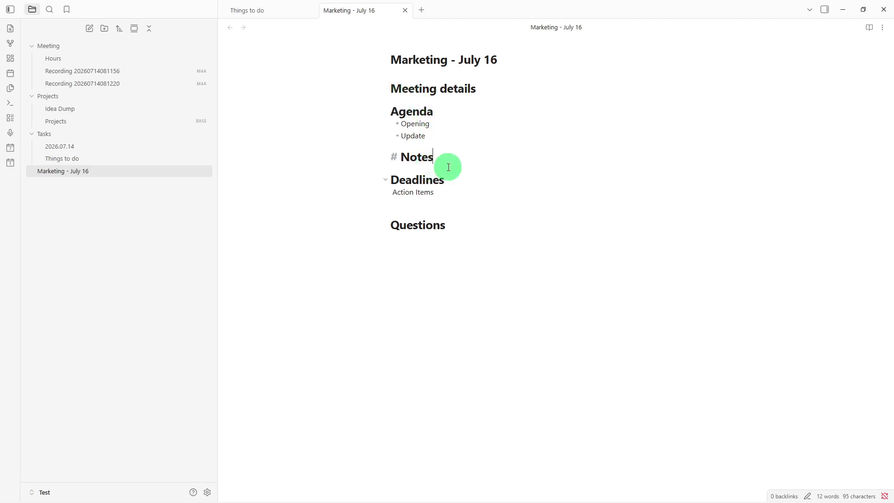
left_click(458, 234)
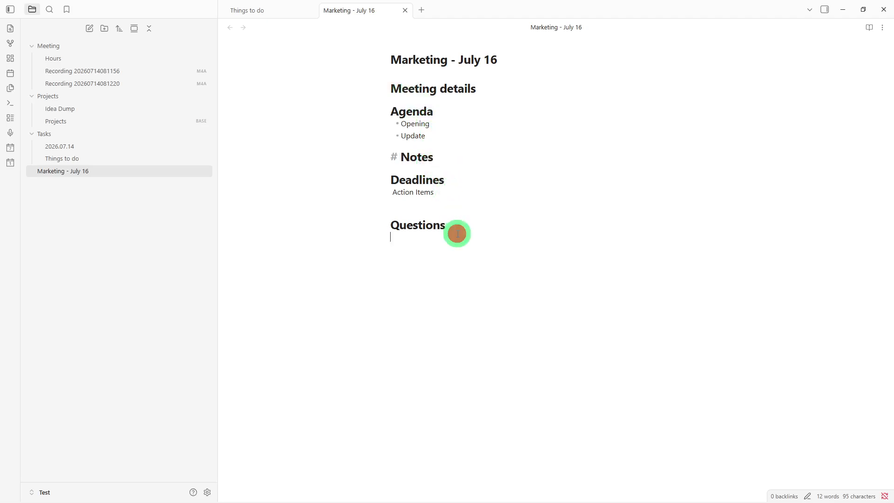
key("Return")
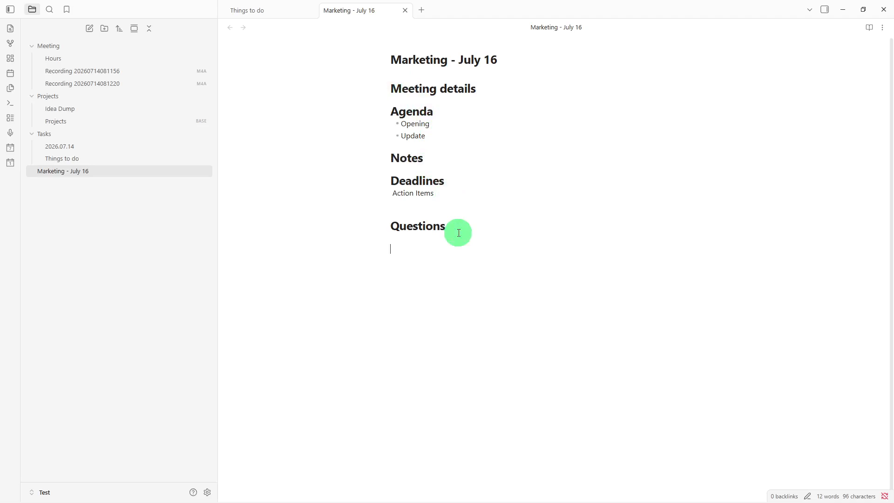
type("# Summar")
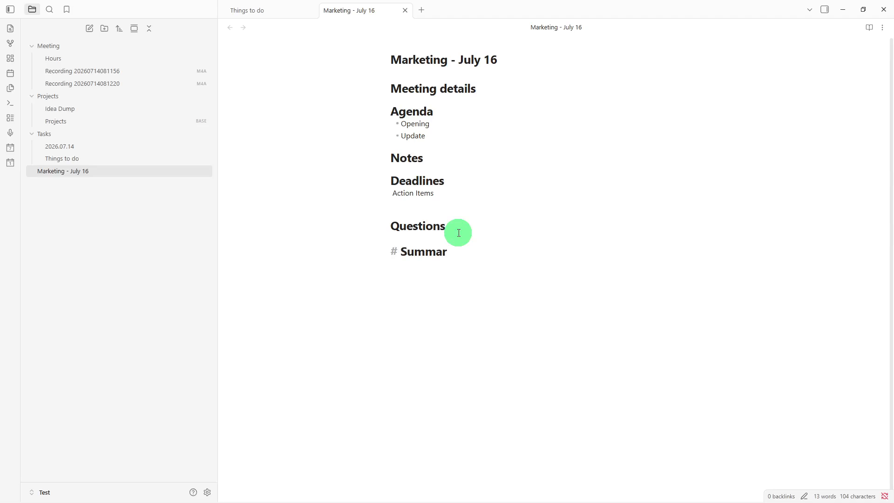
type("y")
key("Return")
type("[[")
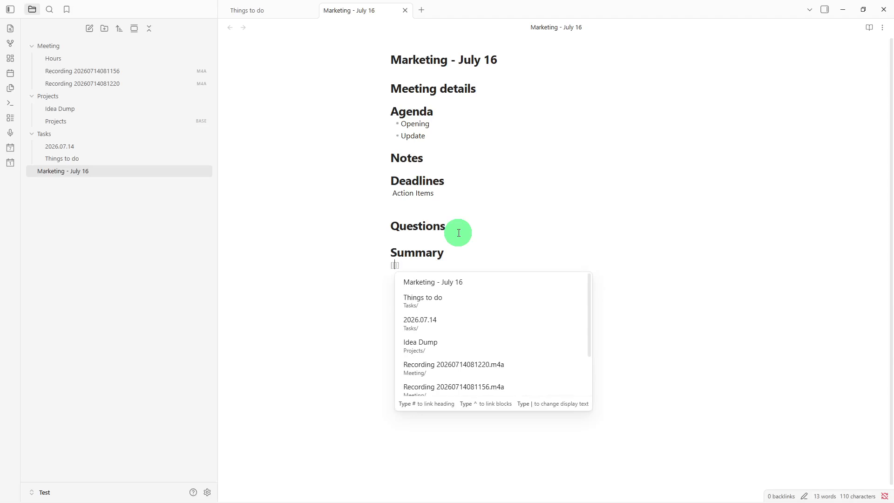
left_click(462, 281)
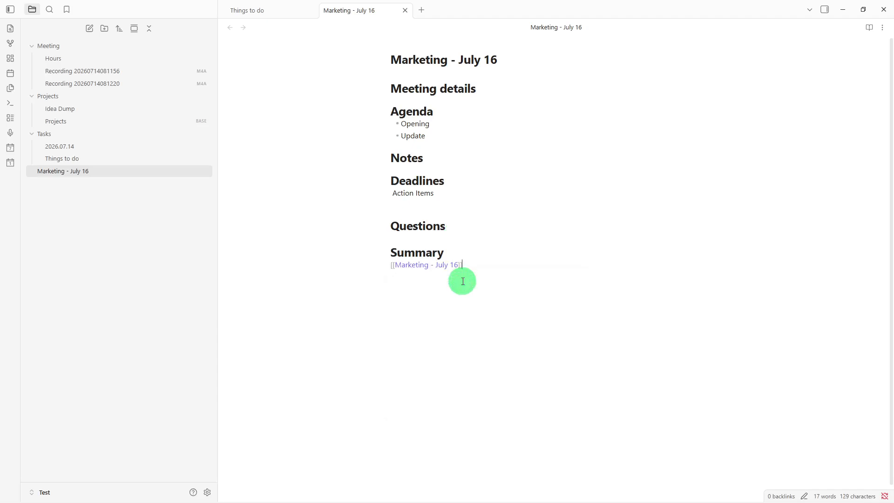
key("Return")
Step: Add the tags #Meeting, #Client and #Notes below the link, and move the note into the Meeting folder
type("#")
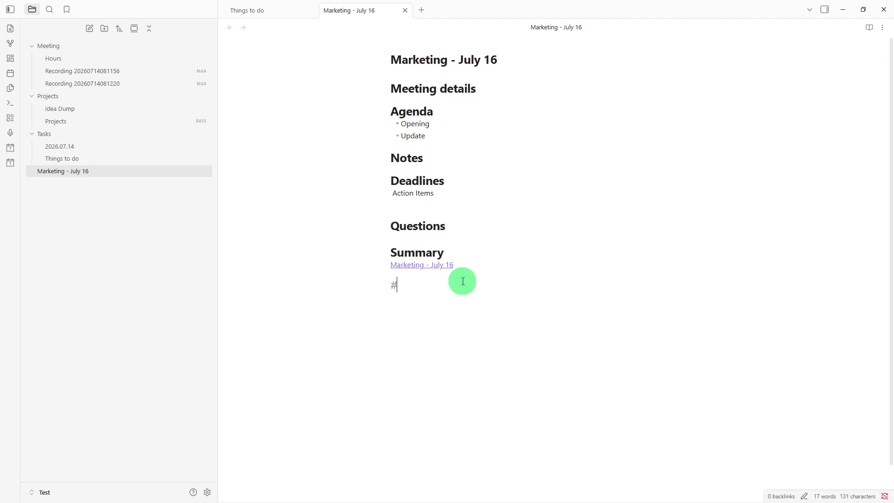
type("Meeting")
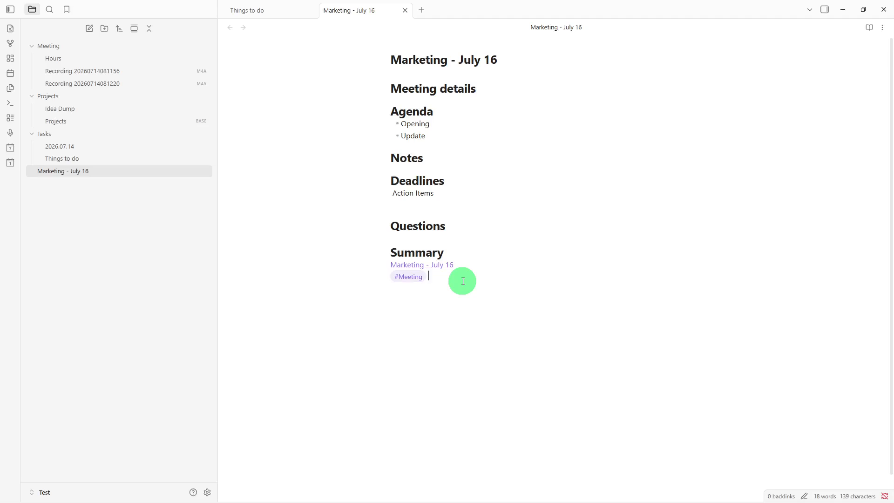
type(" #Client #")
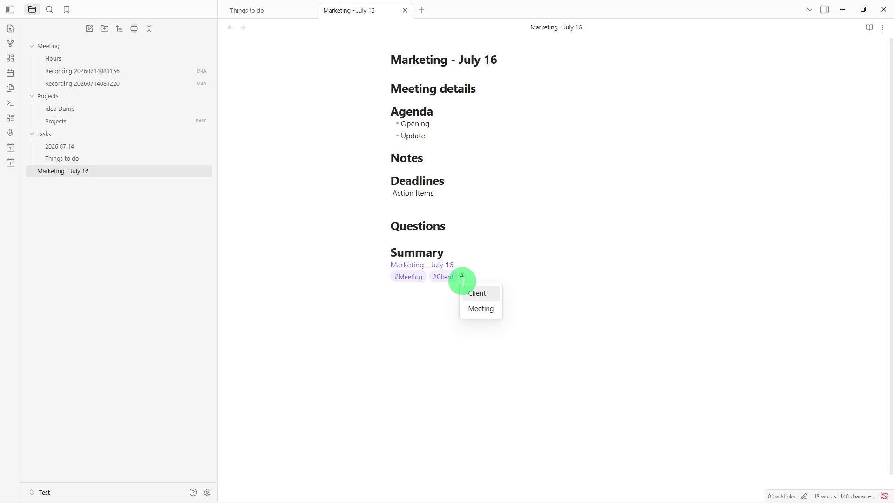
type("Notes")
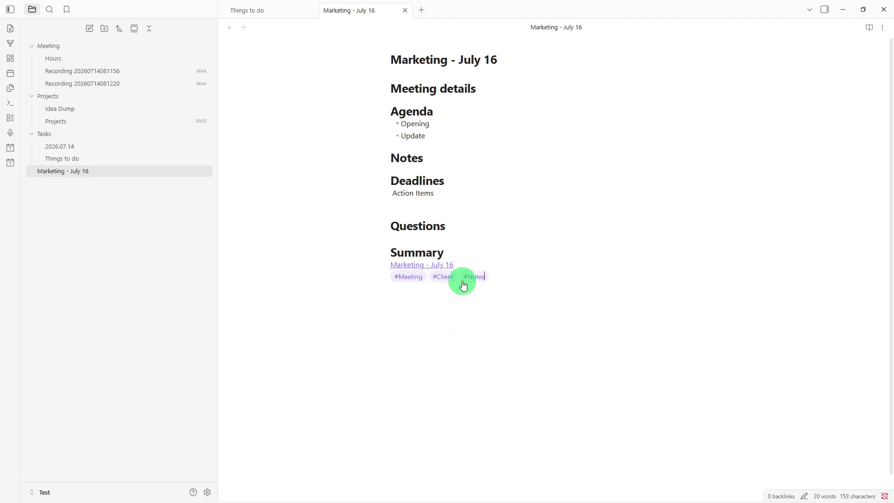
key("Return")
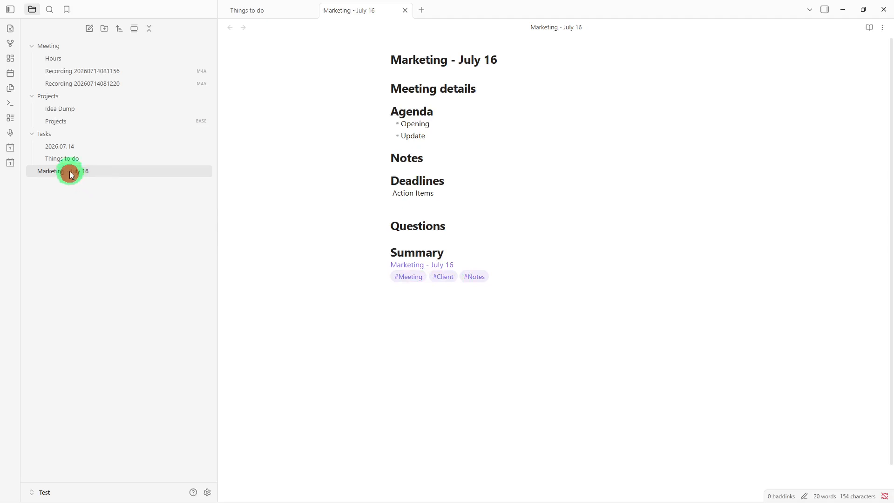
left_click_drag(70, 175, 82, 49)
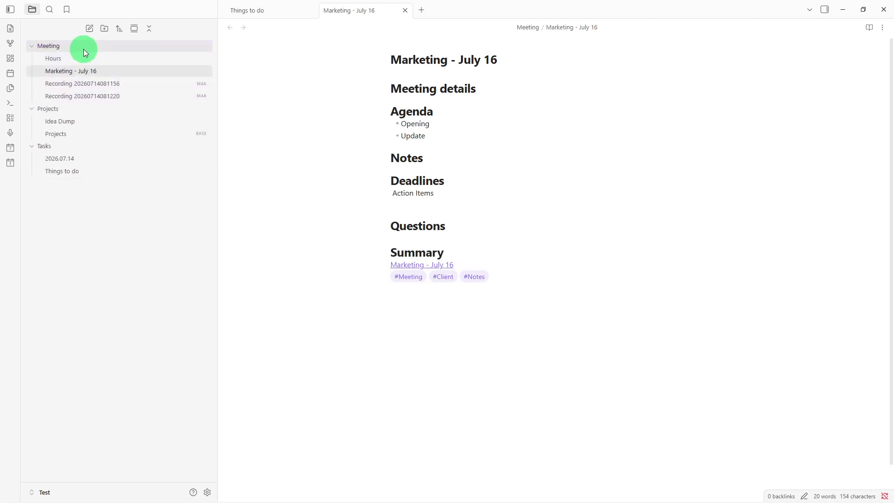